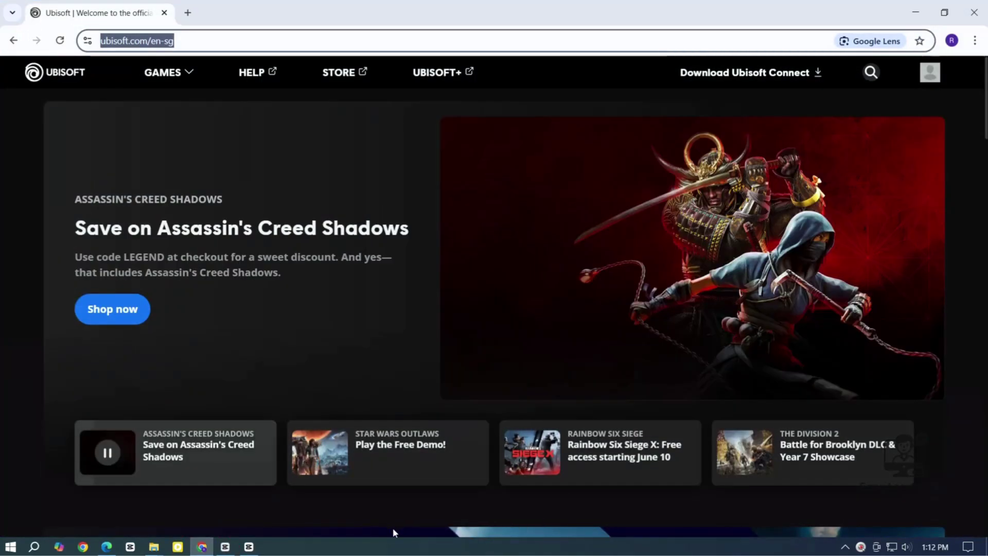
- Open the profile menu in the top-right to reach Account Management
{"action": "left_click", "coordinate": [394, 527]}
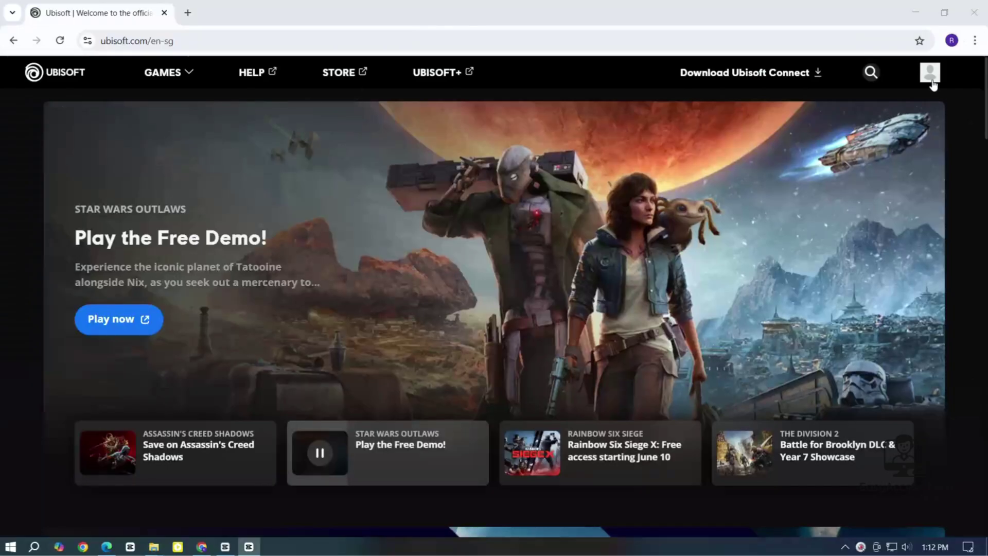
{"action": "left_click", "coordinate": [931, 74]}
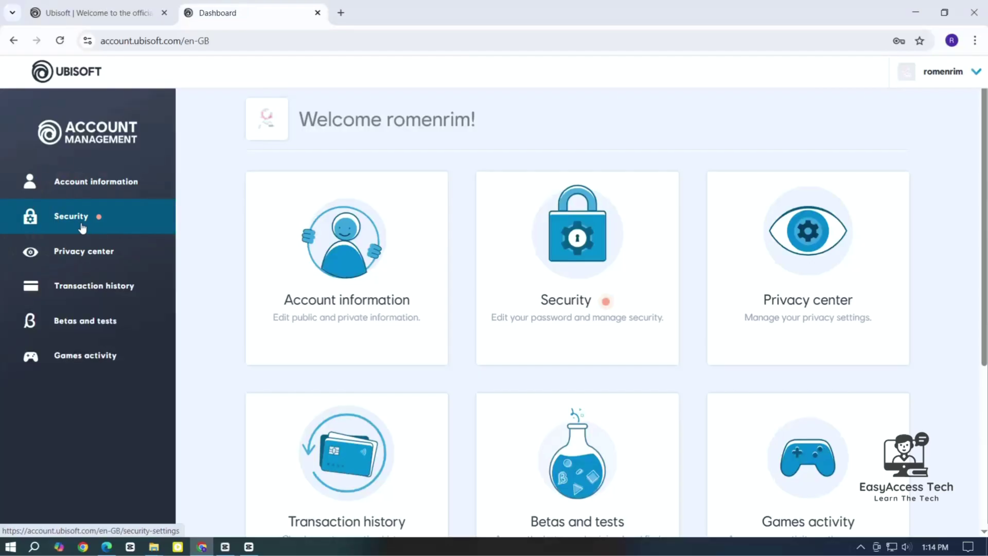
- Go to the Security section of Ubisoft Account Management
{"action": "left_click", "coordinate": [82, 219]}
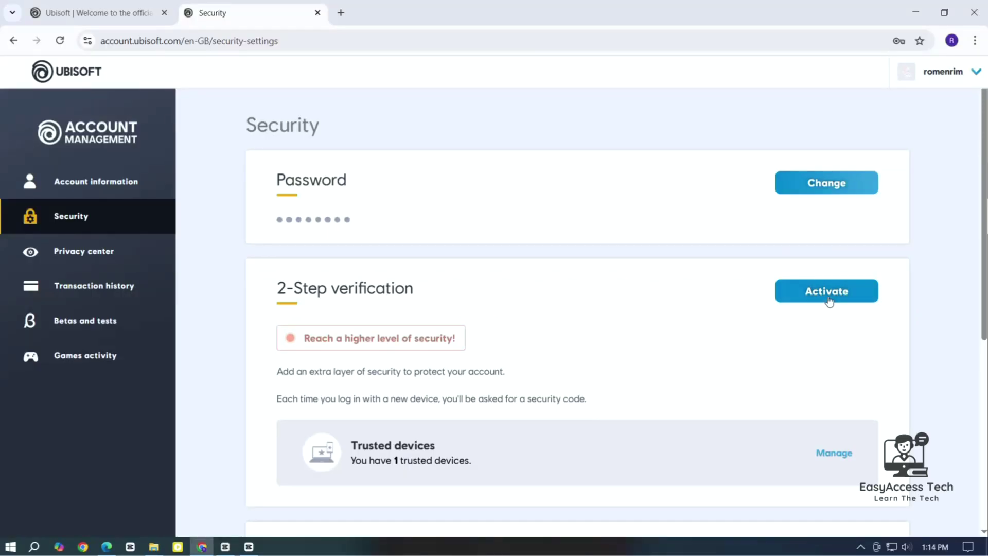
- Activate 2-Step verification and choose email to receive the security code
{"action": "left_click", "coordinate": [827, 292]}
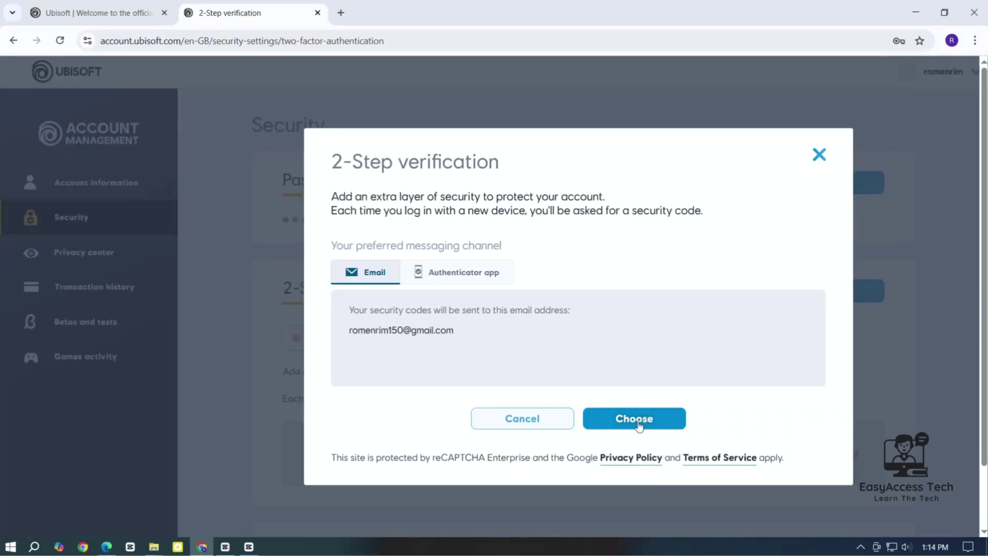
{"action": "left_click", "coordinate": [638, 424]}
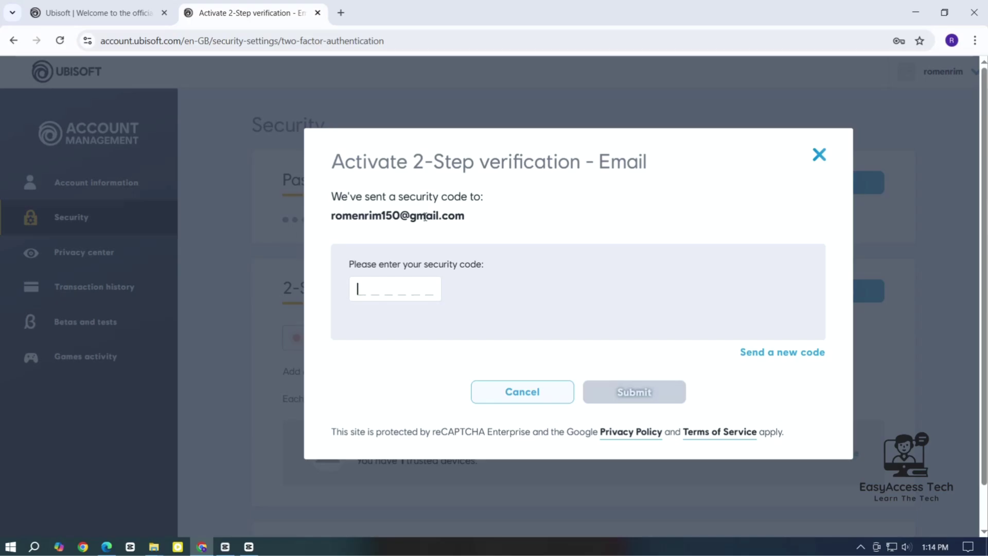
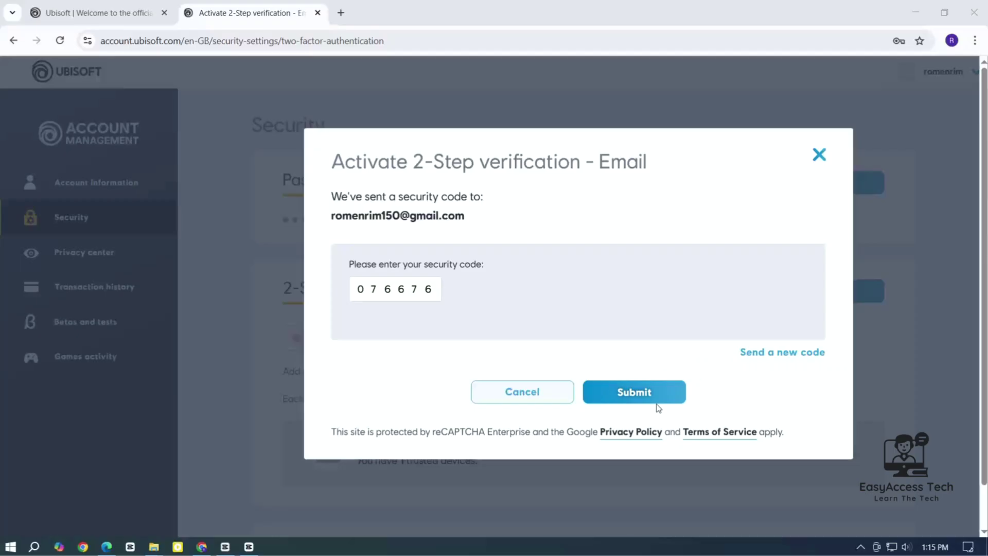
- Submit the six-digit emailed security code to activate 2-Step verification
{"action": "left_click", "coordinate": [634, 392]}
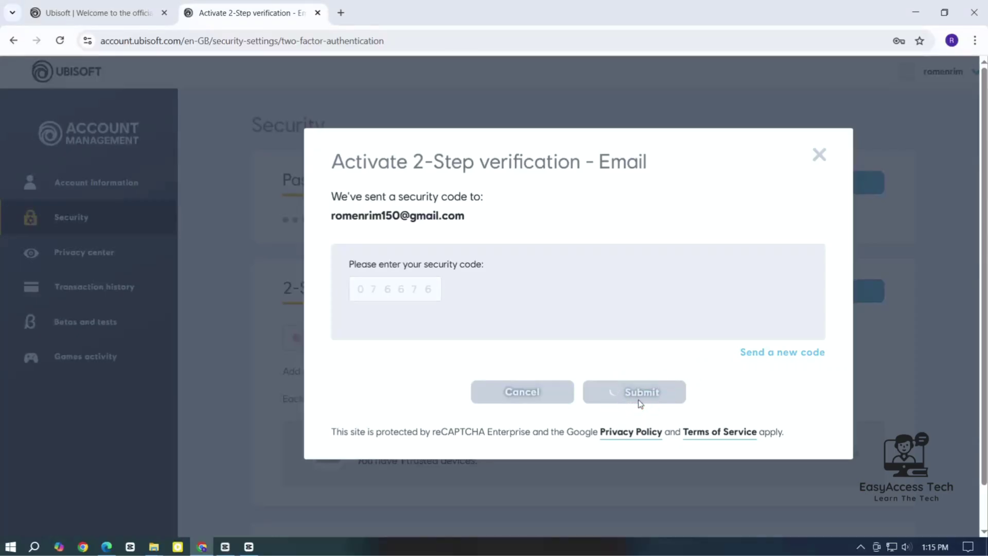